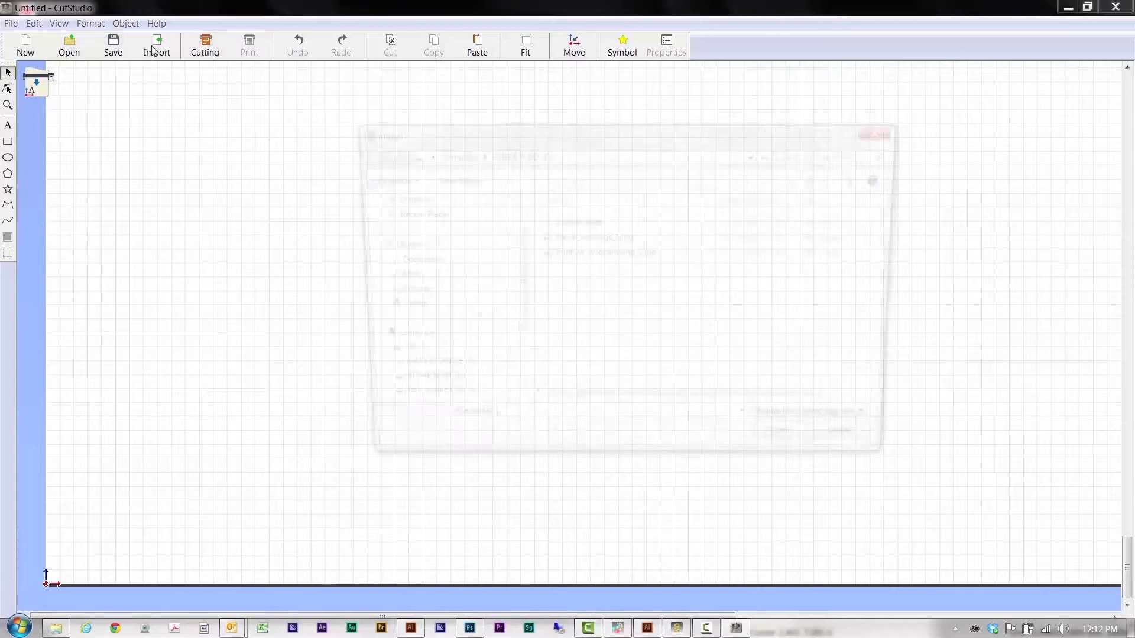
- Import the logo JPG, trace it into contour cut lines at a darker density, and hide the image
left_click(585, 239)
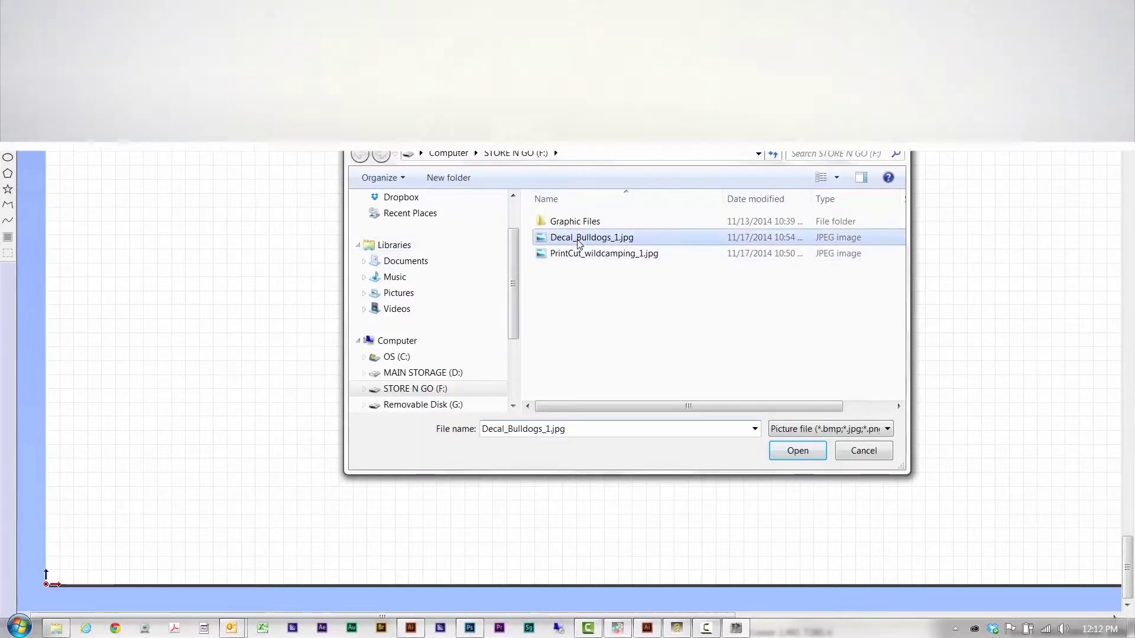
left_click(795, 454)
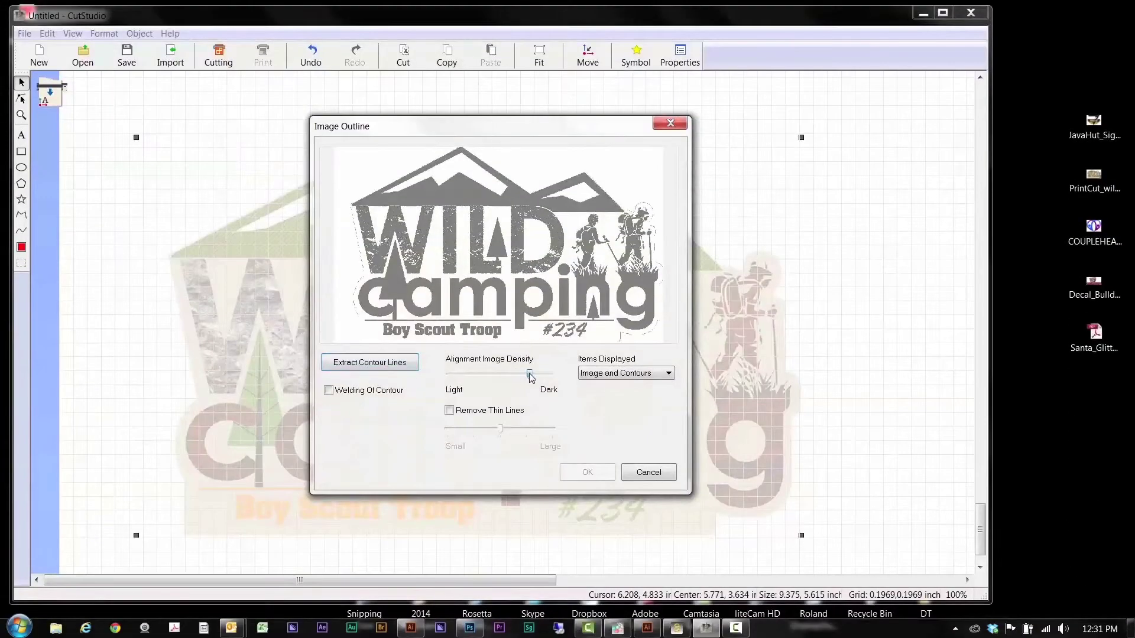
left_click_drag(529, 376, 541, 379)
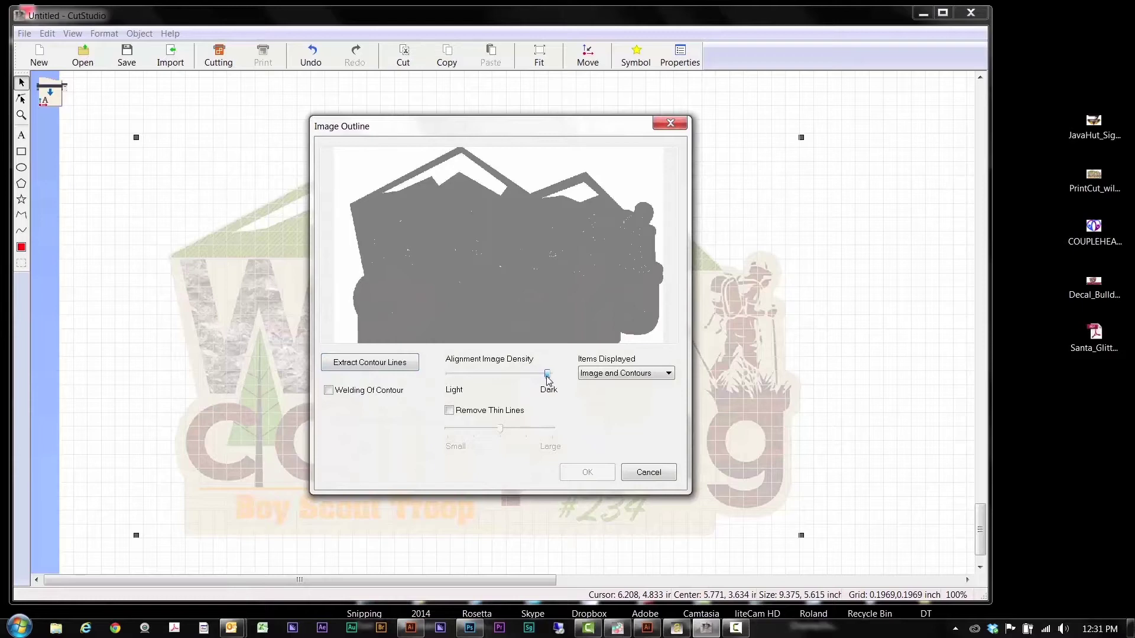
left_click(587, 472)
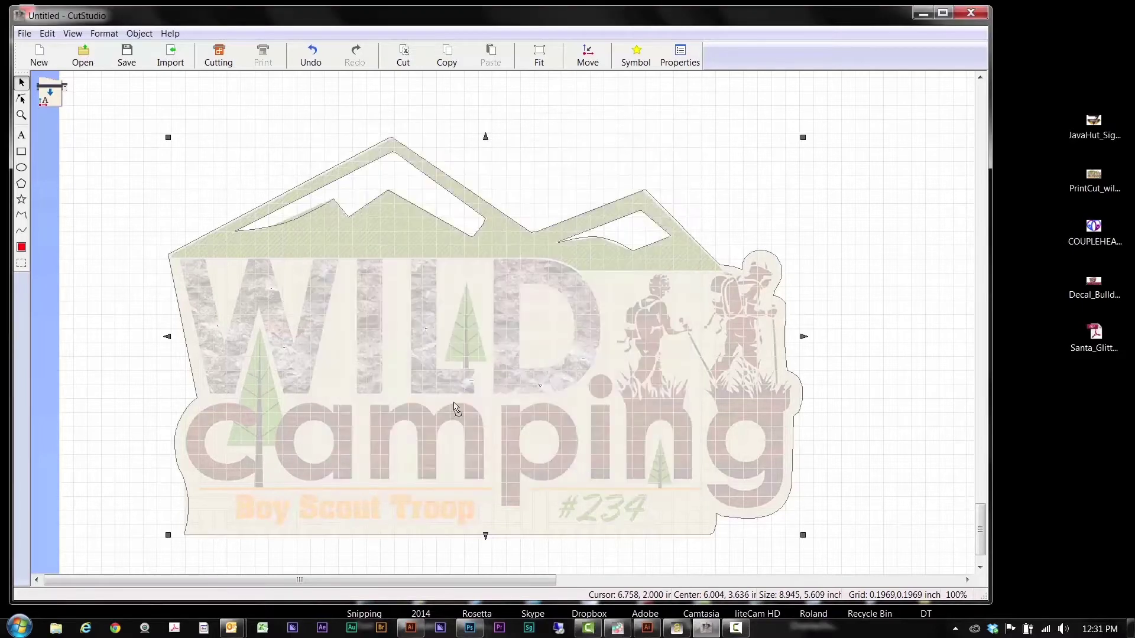
left_click(94, 111)
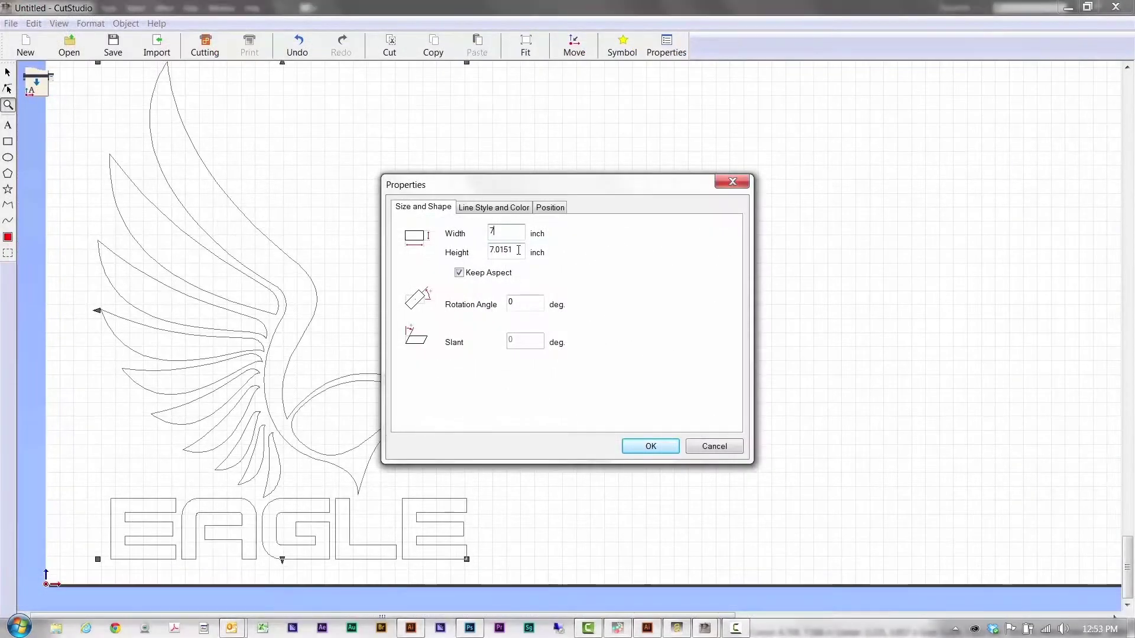
- Make the eagle outline 7 inches wide, mirror it, and set the new text to Brush Script MT
left_click(652, 447)
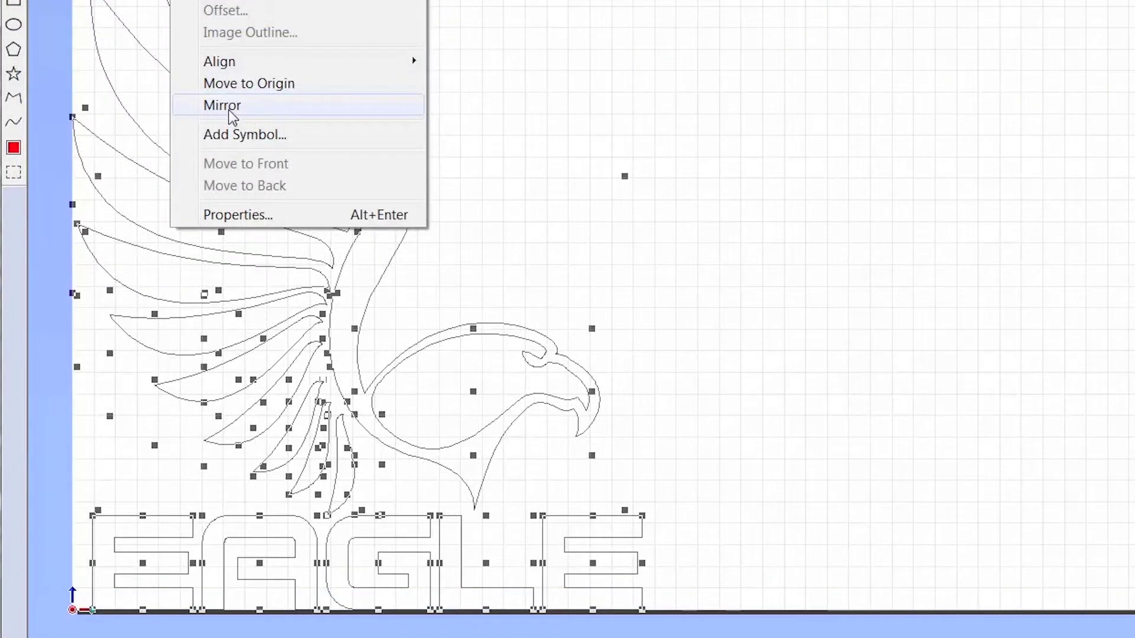
left_click(222, 105)
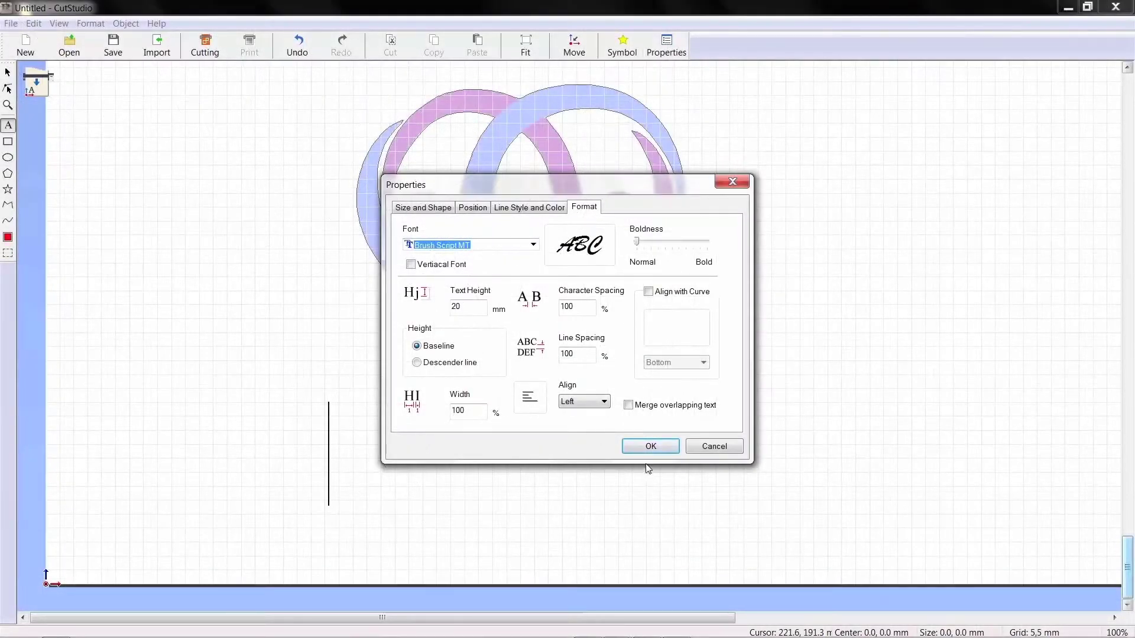
left_click(650, 446)
type("Chris & Emi")
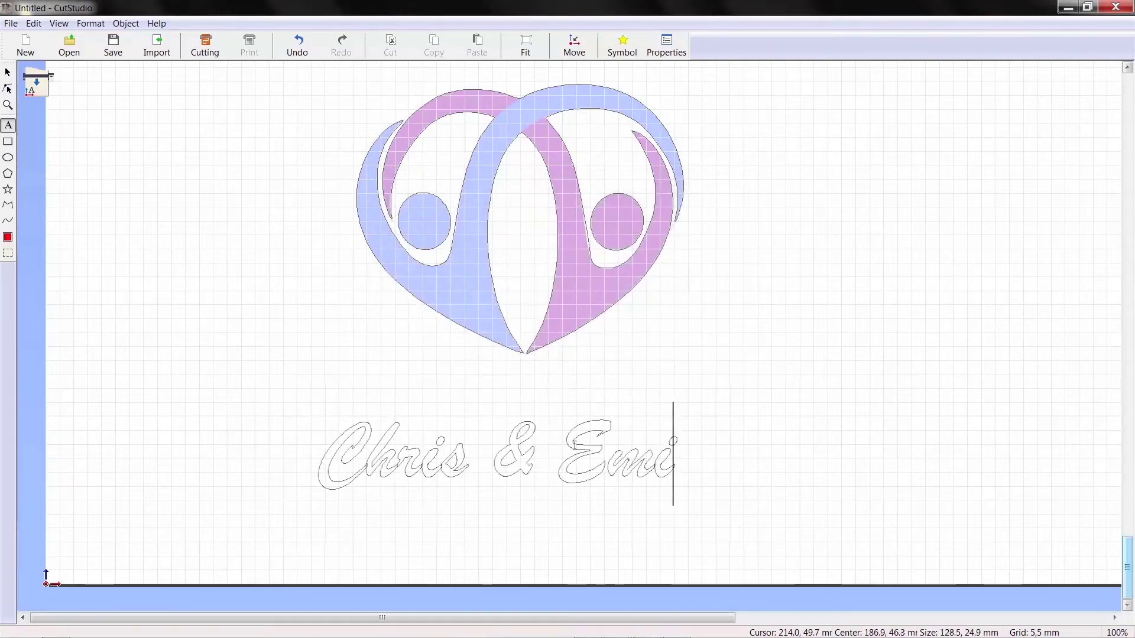
type("ly")
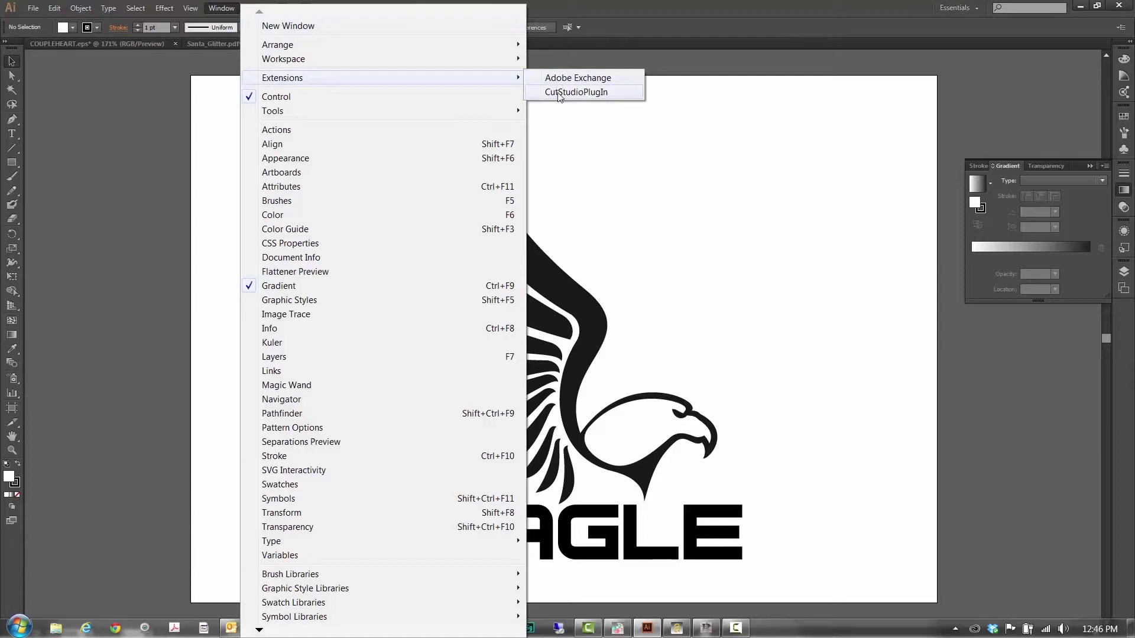
- Preview the eagle artwork in the CutStudioPlugIn panel and send it to CutStudio
left_click(575, 93)
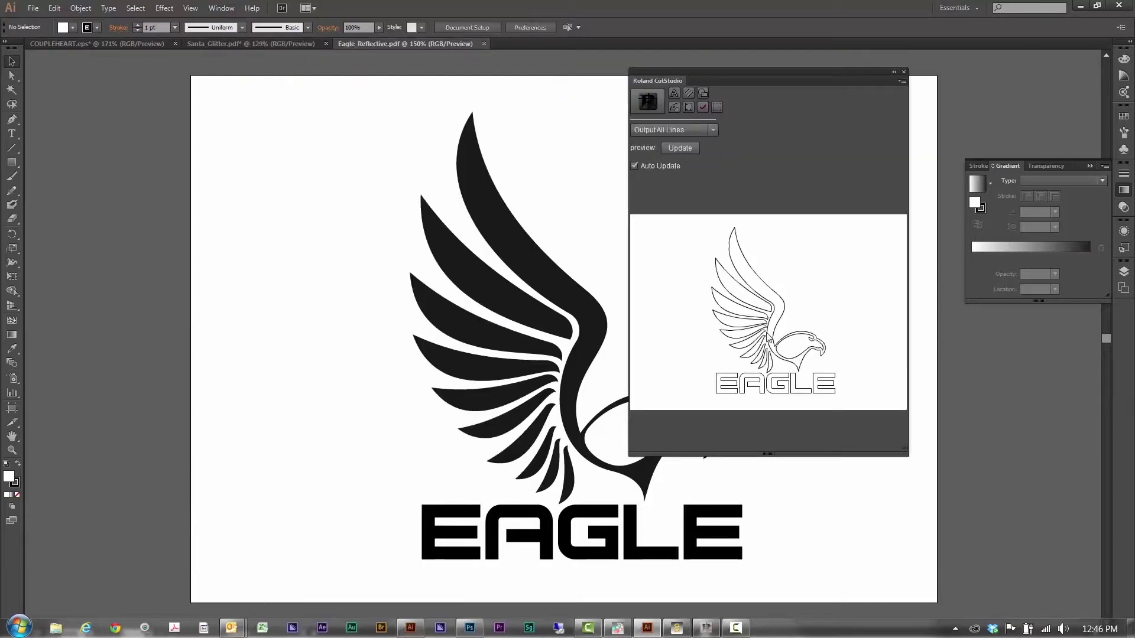
left_click(650, 107)
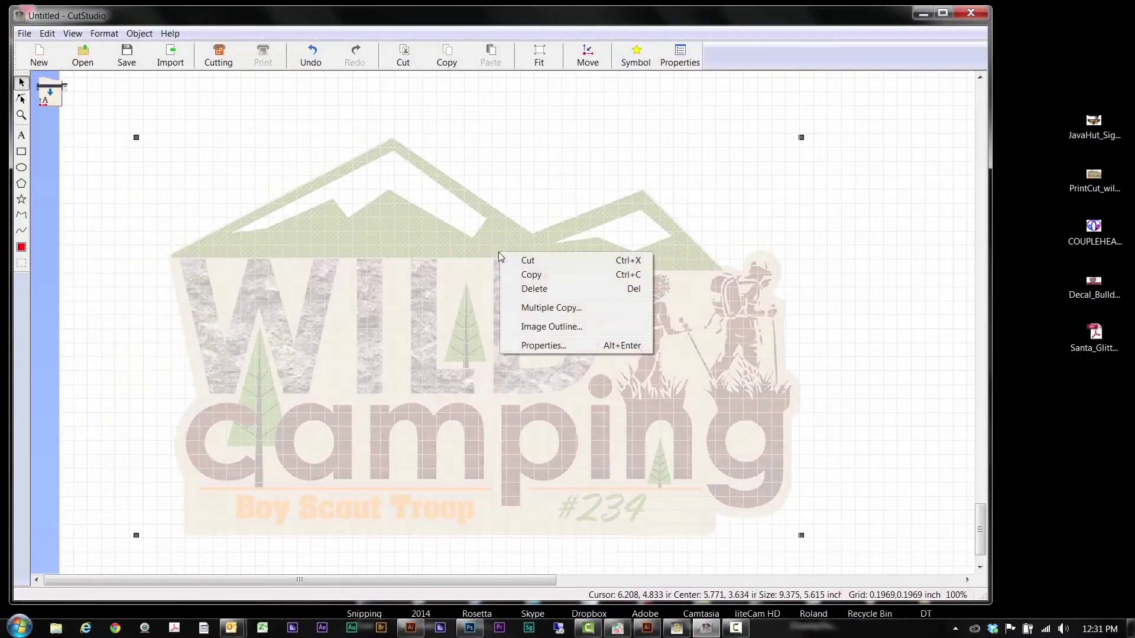
- Bring up Image Outline for the Wild Camping logo picture from its context menu
left_click(537, 327)
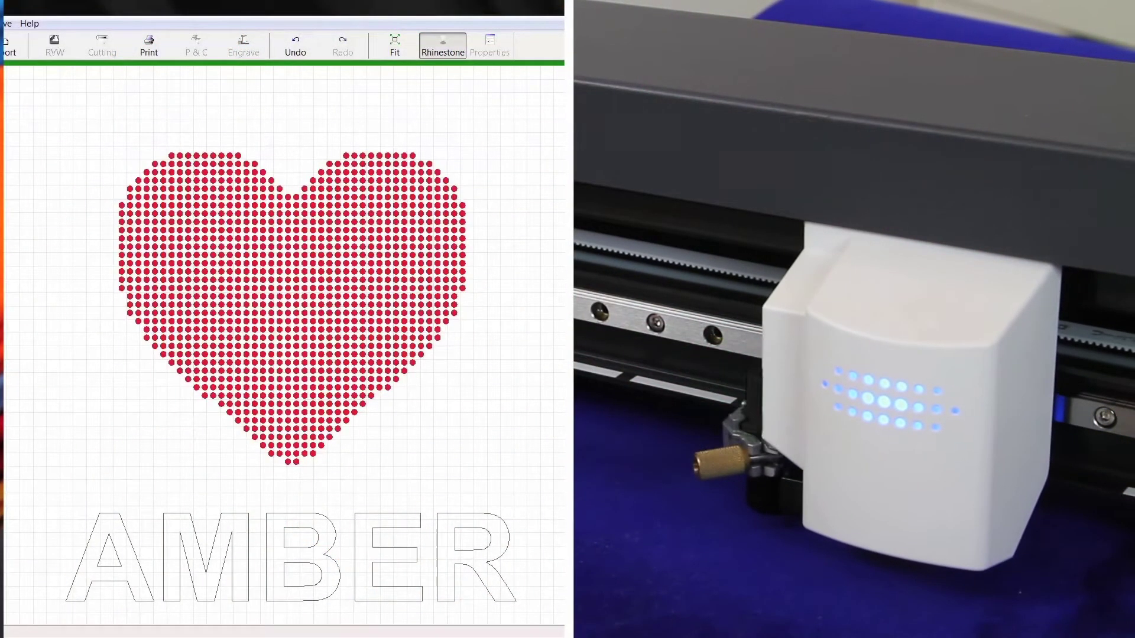
- Change the AMBER lettering's font to Impact SF, then deselect it
left_click(226, 587)
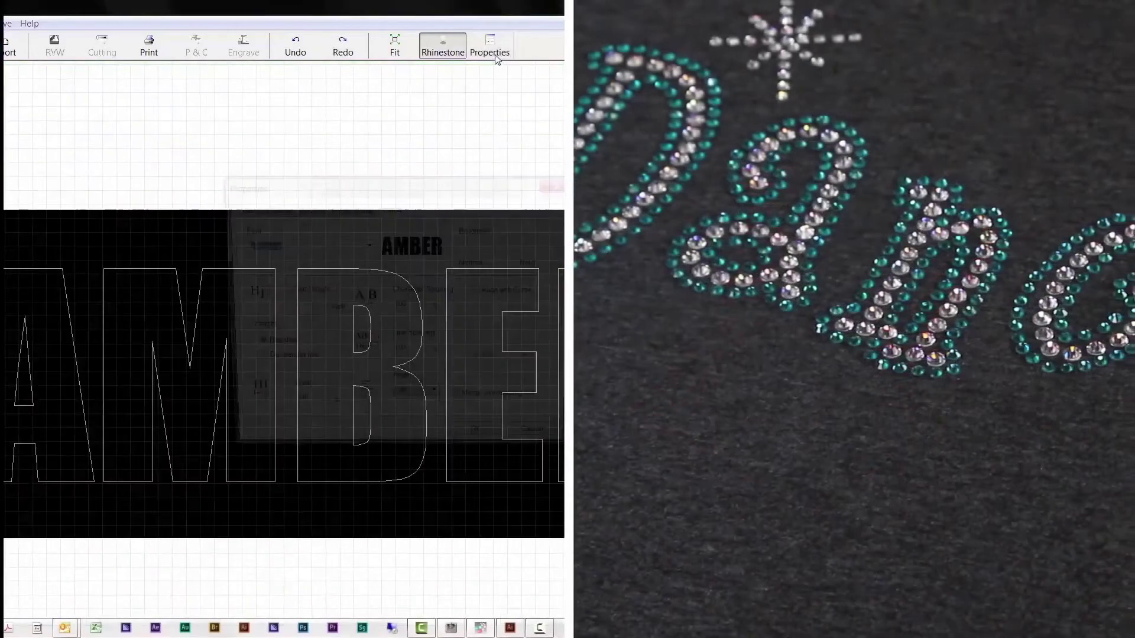
left_click(366, 244)
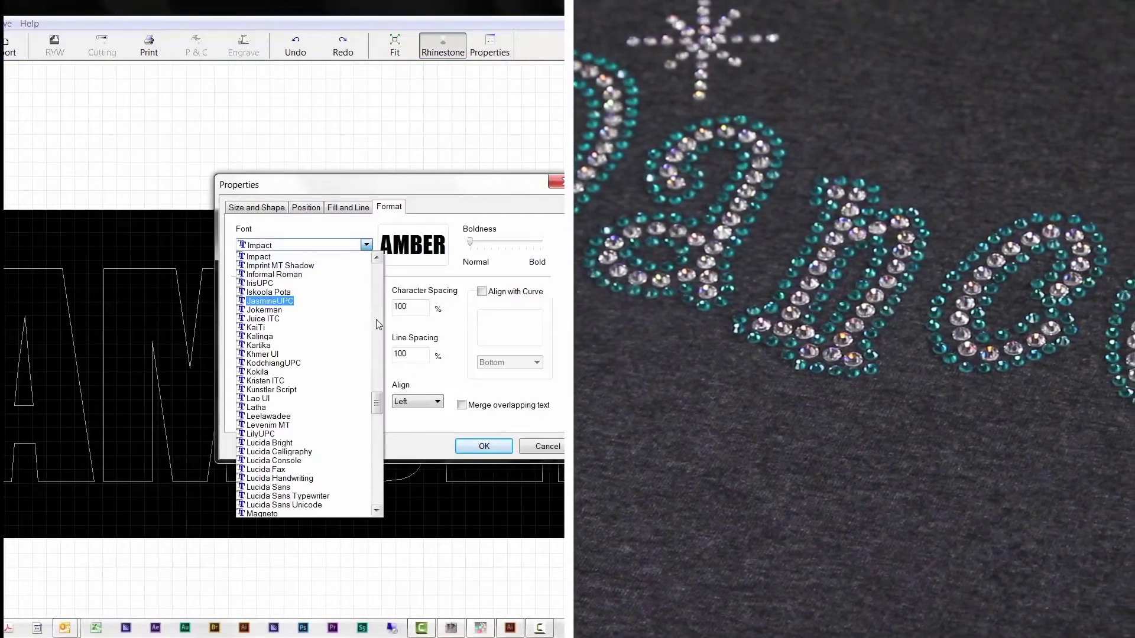
scroll(302, 381, "up", 10)
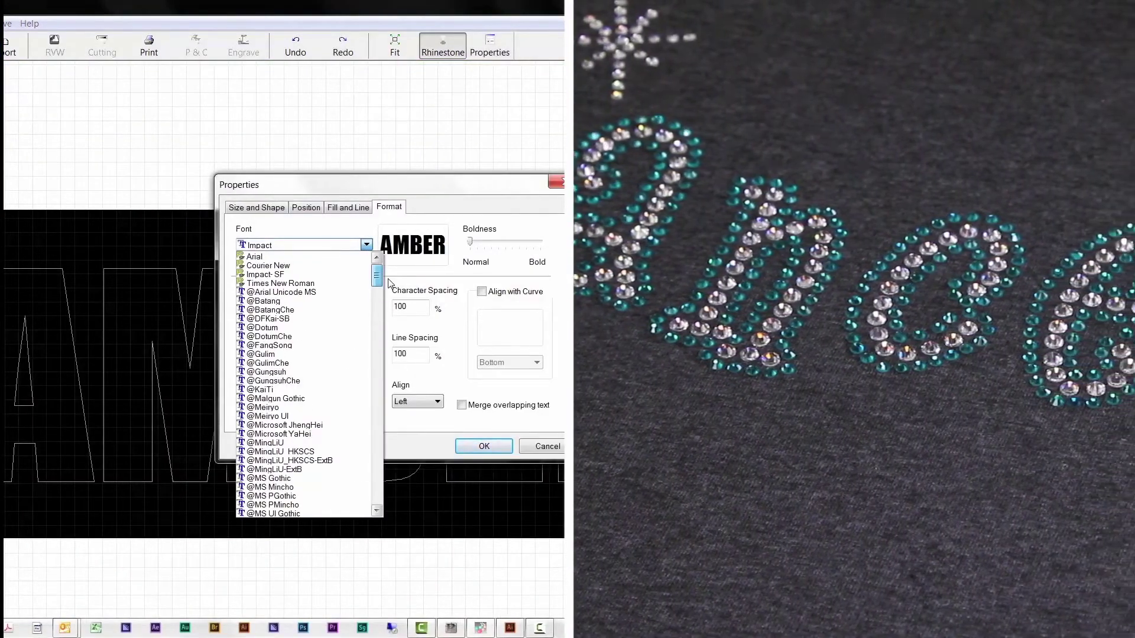
left_click(275, 274)
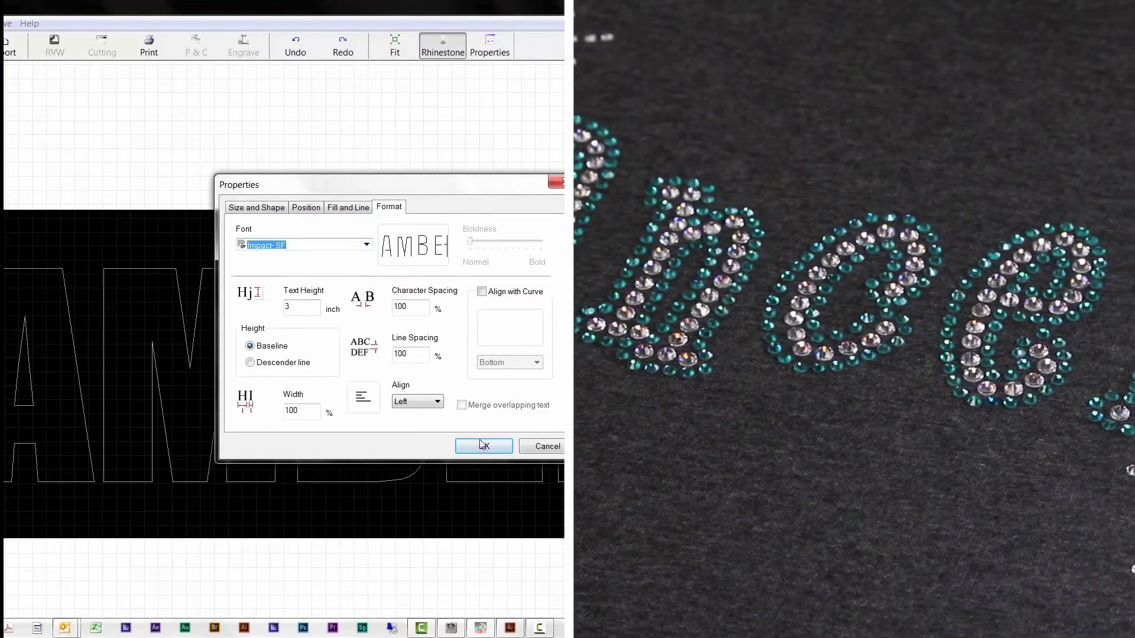
left_click(484, 447)
left_click(464, 111)
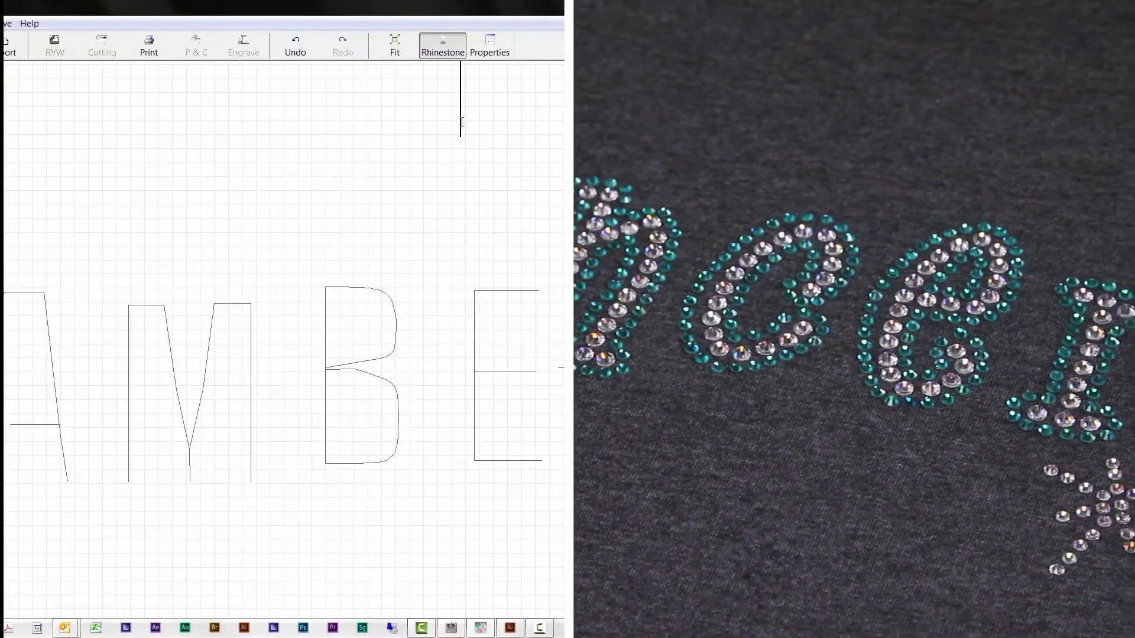